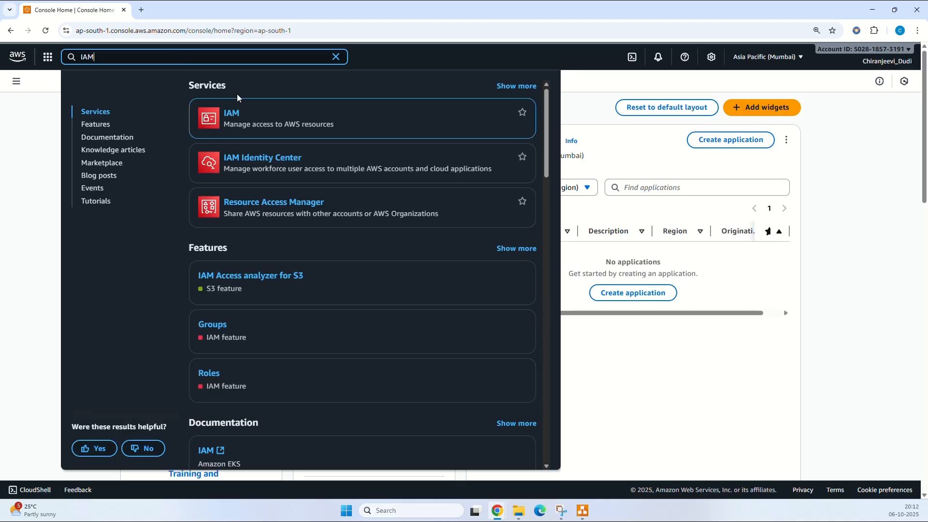
Step: Start creating a new IAM user and set its user name to dev_user1
left_click(237, 113)
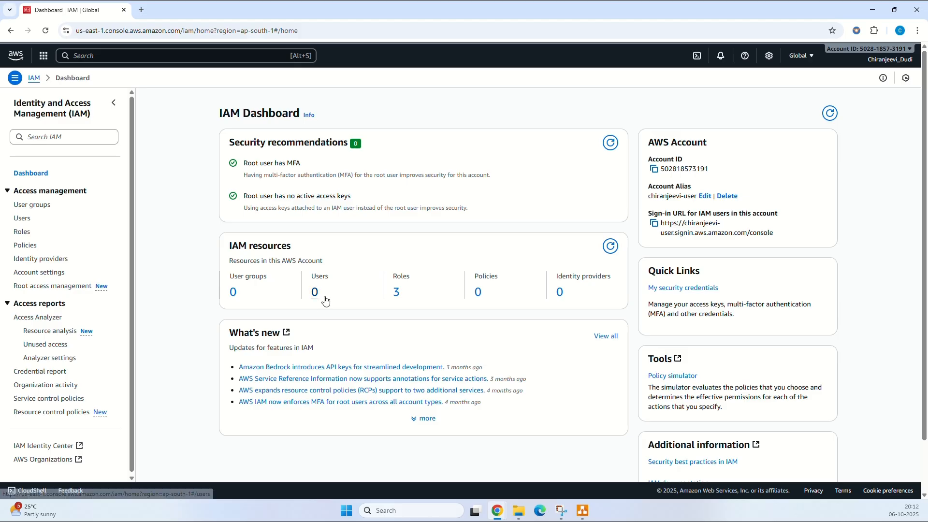
left_click(23, 219)
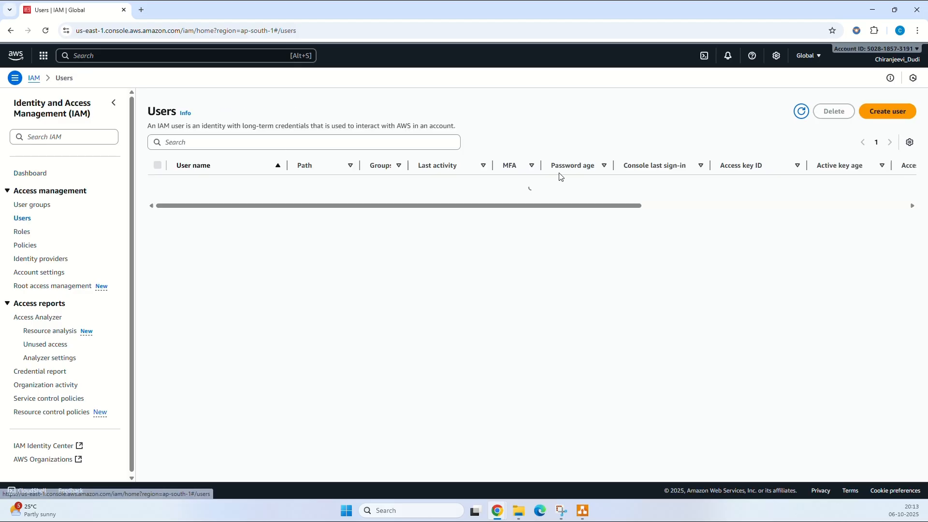
left_click(886, 113)
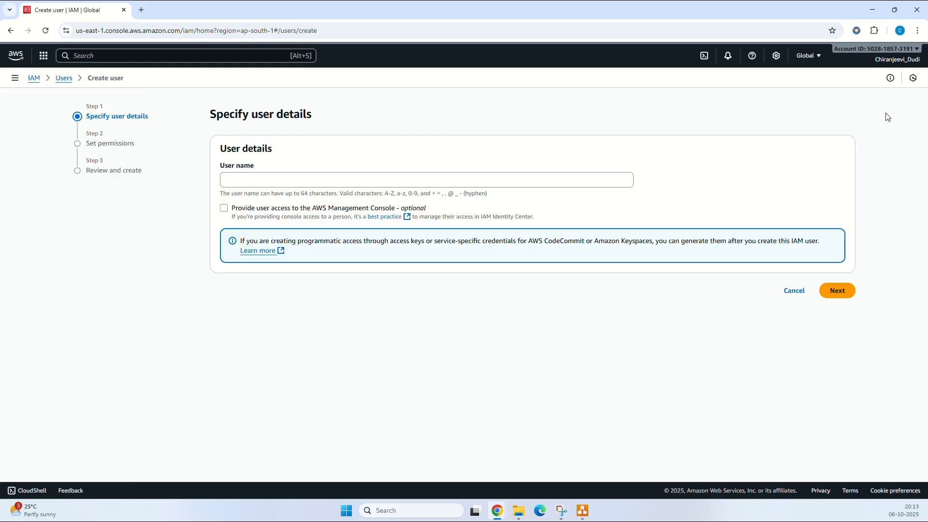
left_click(556, 178)
type("dev_user1")
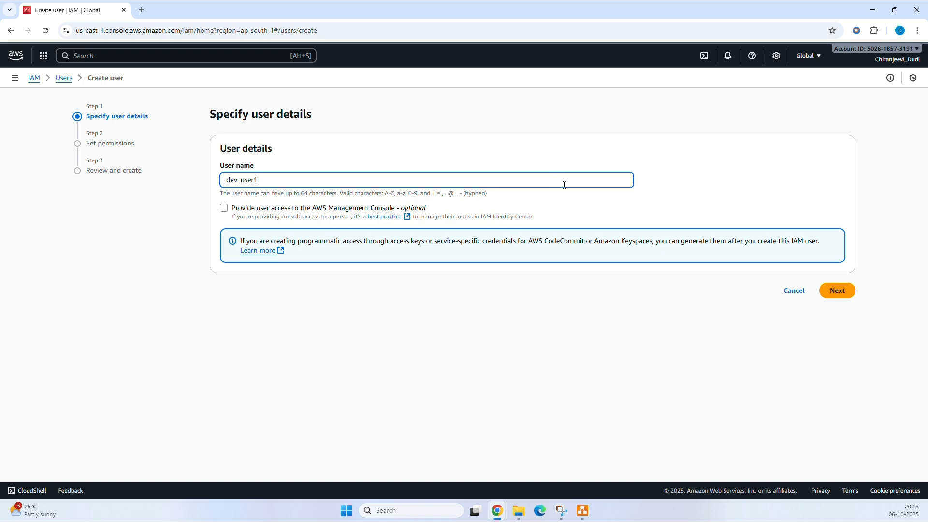
Step: Give the new user AWS Management Console access, with the user type for creating an IAM user
left_click(226, 208)
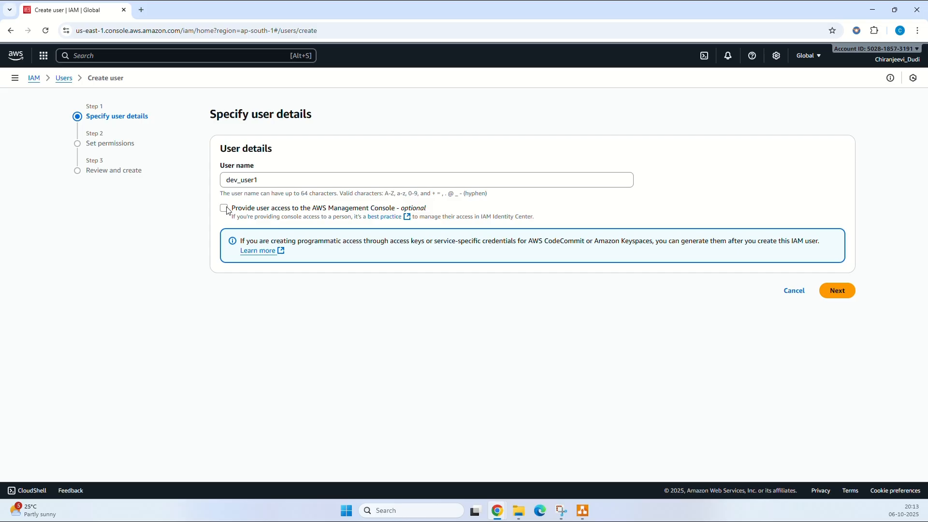
left_click(224, 209)
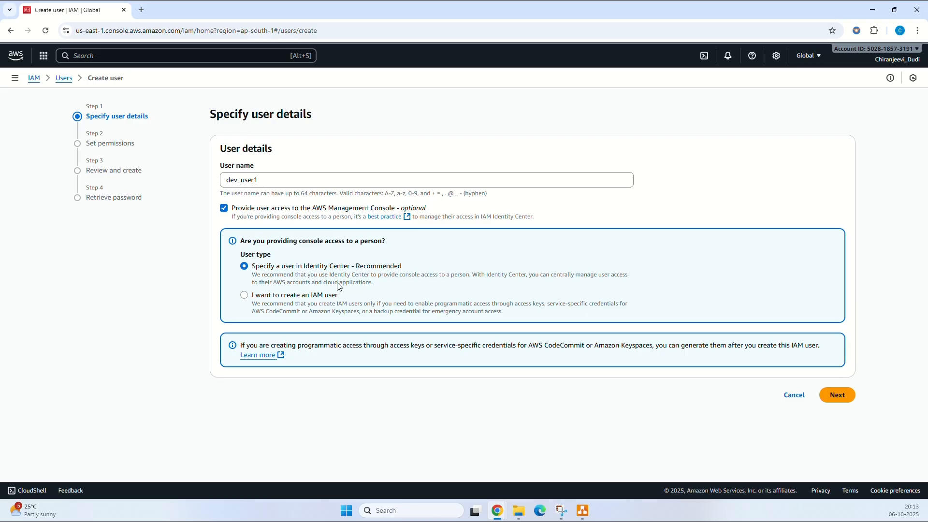
left_click(412, 19)
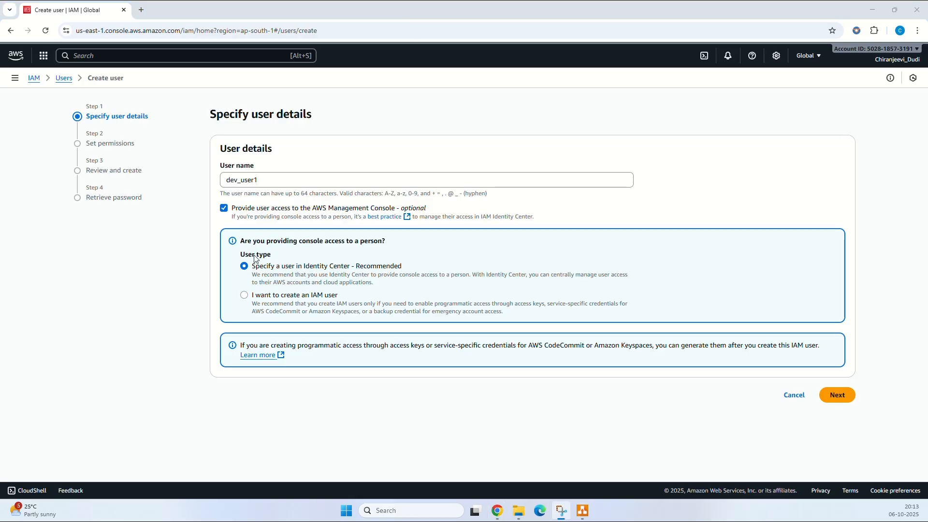
left_click(244, 294)
Step: Keep the autogenerated console password, require a new password at next sign-in, and proceed to the permissions settings
scroll(274, 367, "down", 1)
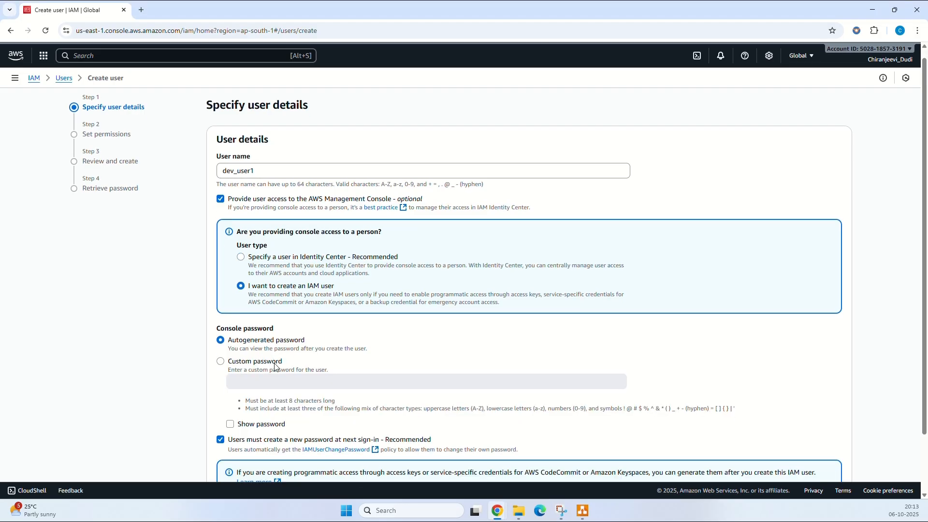
scroll(274, 367, "down", 2)
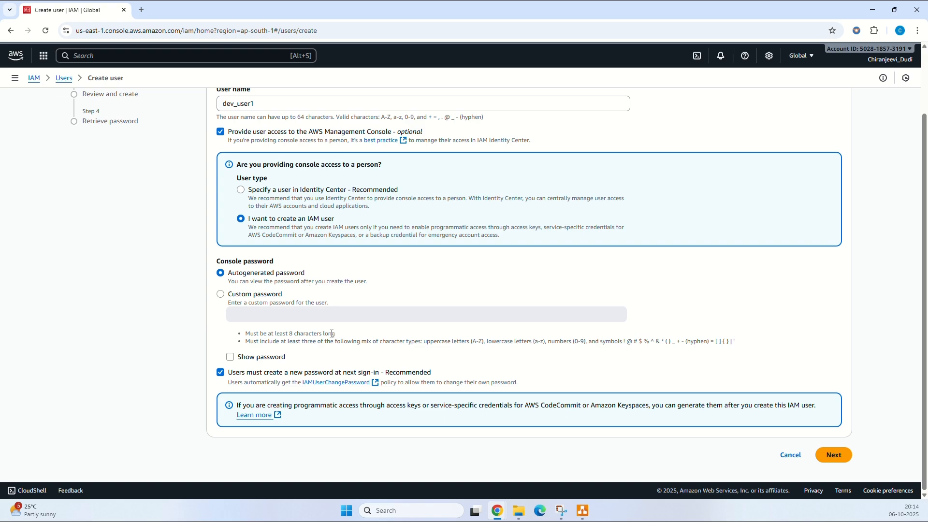
left_click(220, 373)
left_click(220, 373)
left_click(838, 460)
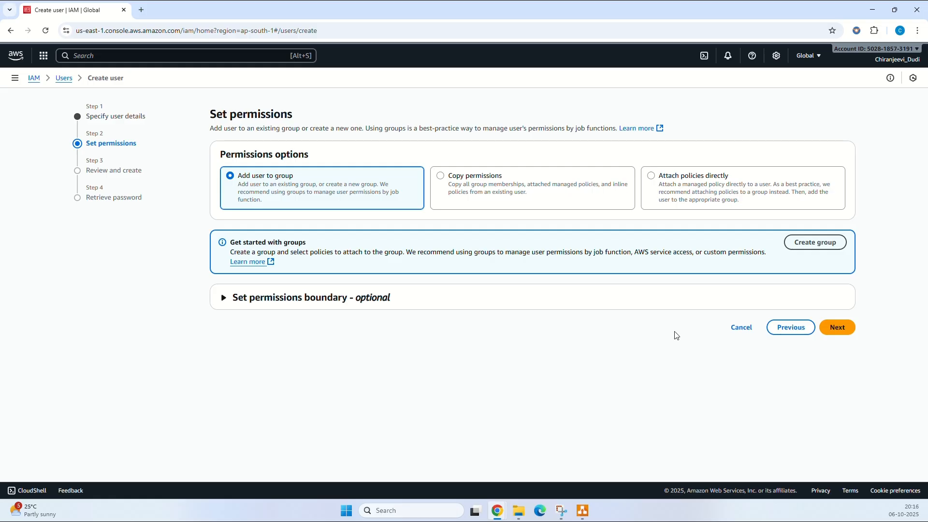
Step: Create the user without adding it to a group and download its sign-in details as a .csv file
left_click(837, 329)
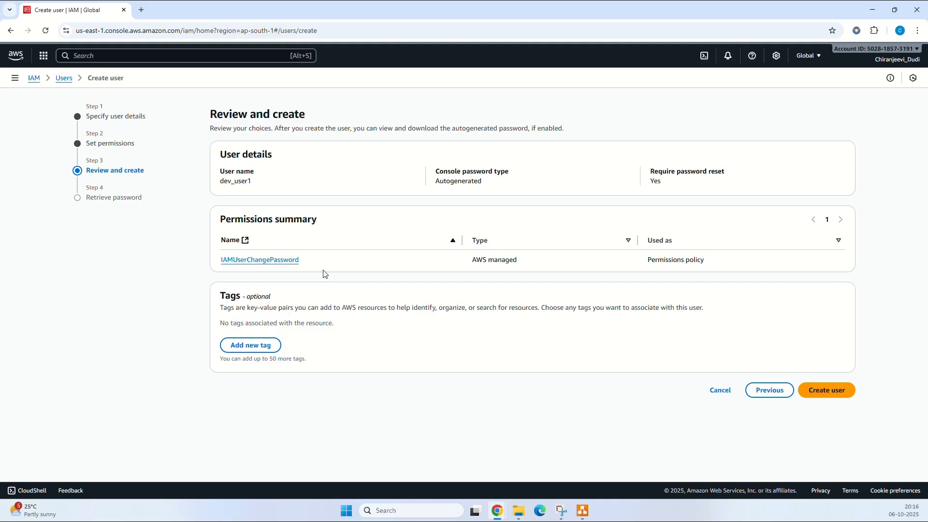
left_click(820, 392)
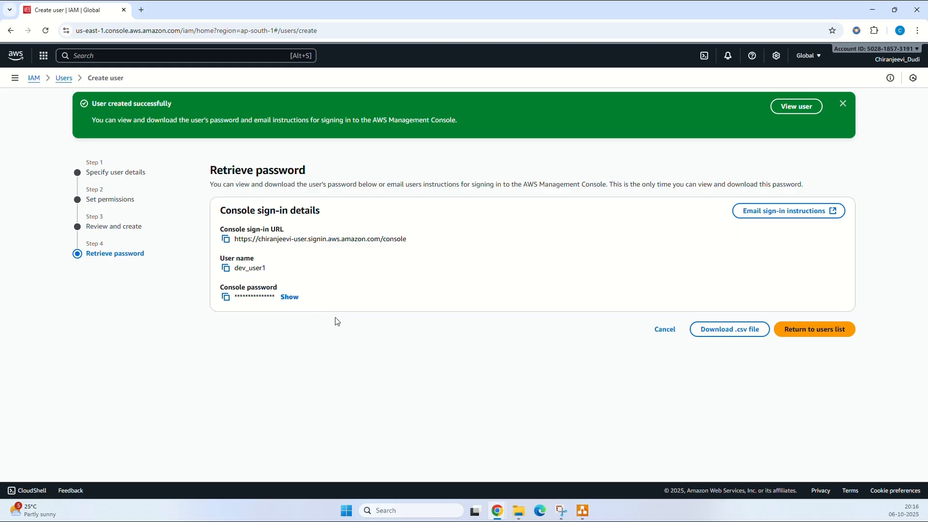
left_click(720, 333)
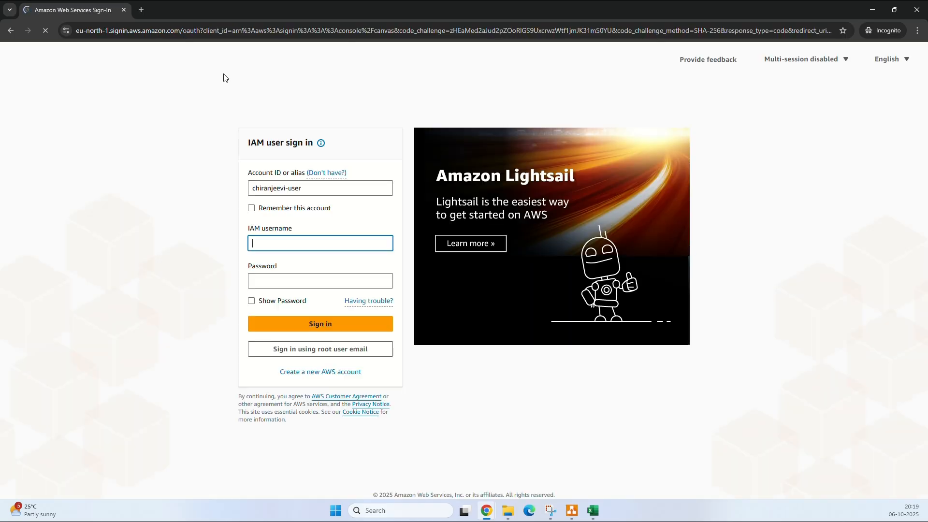
Step: Sign in to the AWS console as IAM user dev_user1 with the account password
type("dev_user1")
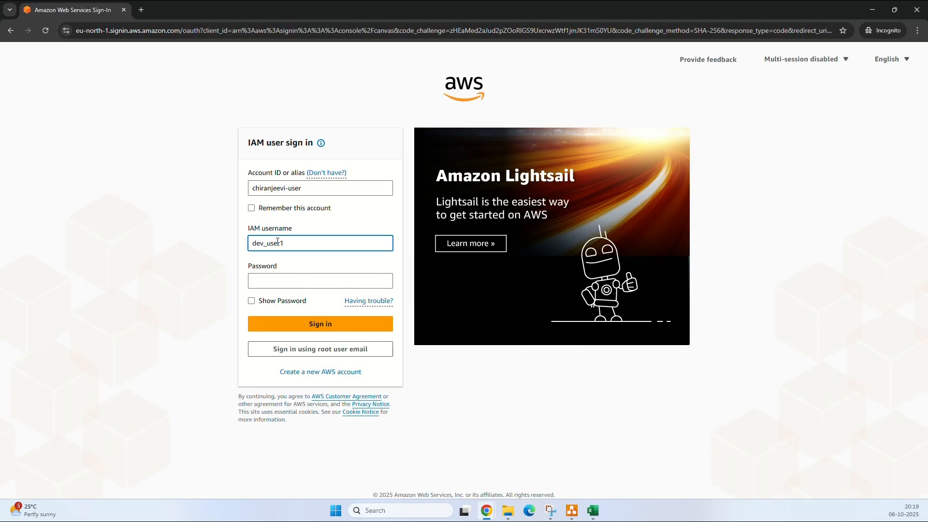
left_click(330, 283)
key("ctrl+v")
left_click(331, 326)
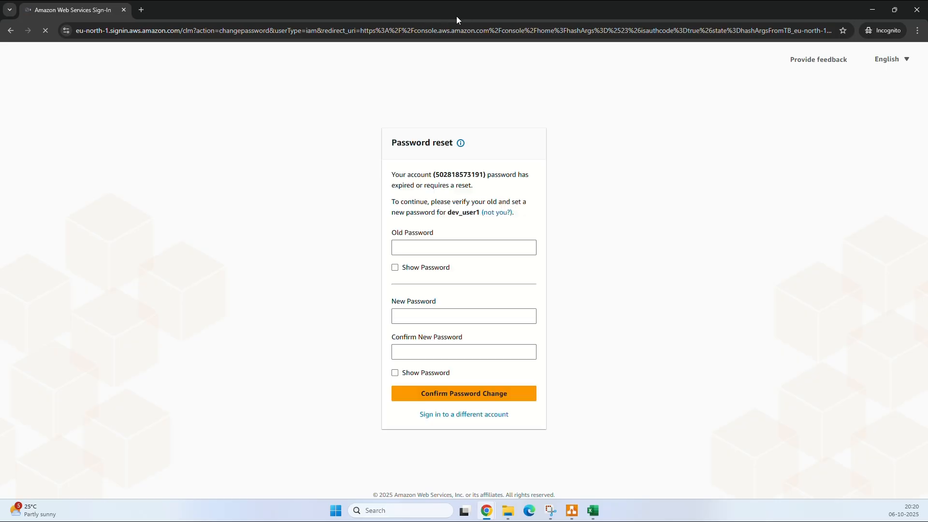
Step: Reset dev_user1's password by entering the old password and entering and confirming a new password
right_click(486, 249)
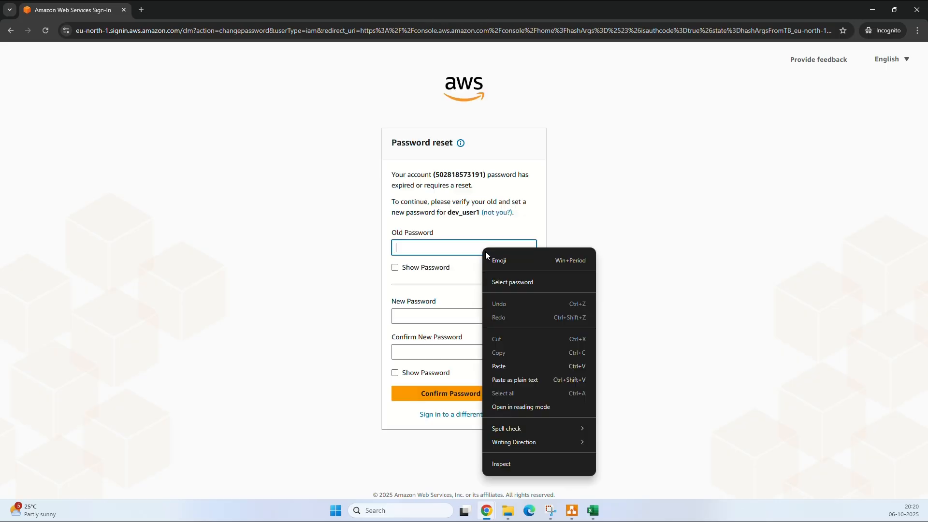
left_click(502, 369)
left_click(423, 318)
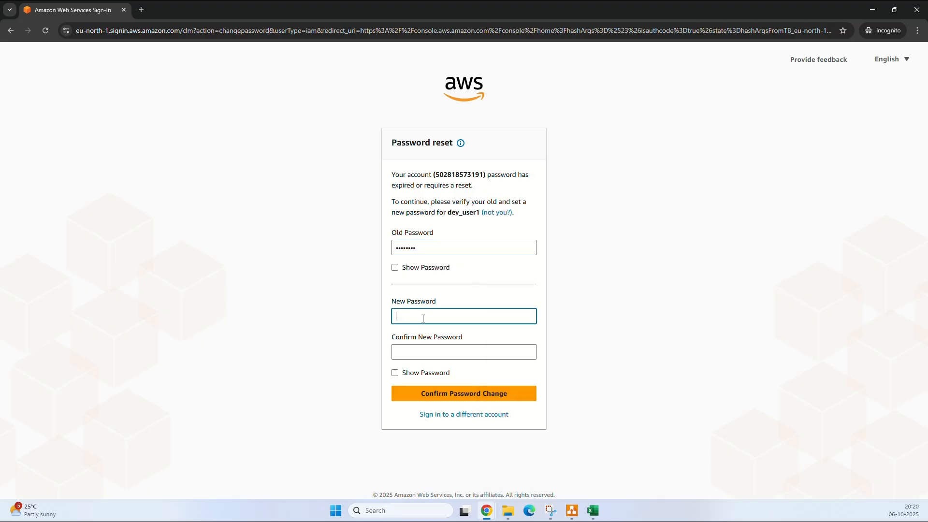
type("••••••••")
left_click(446, 347)
type("••••••••")
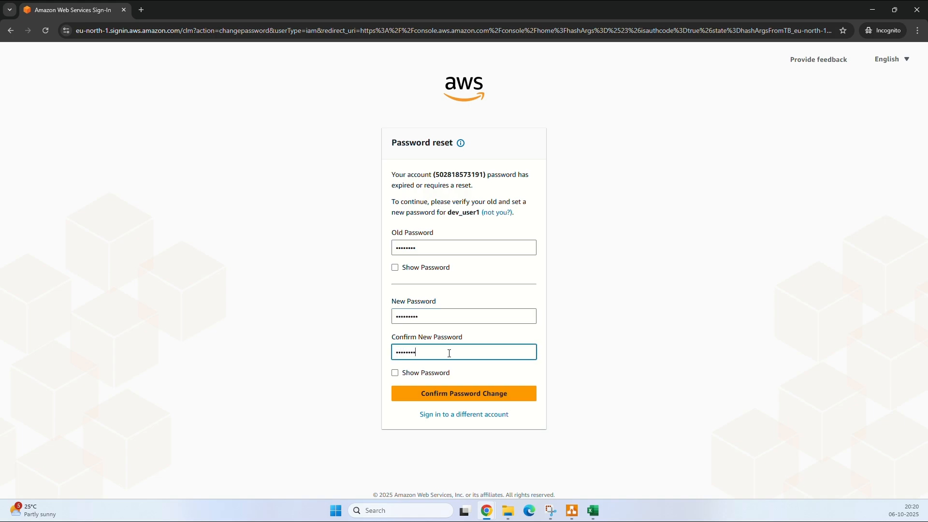
type("•")
left_click(484, 395)
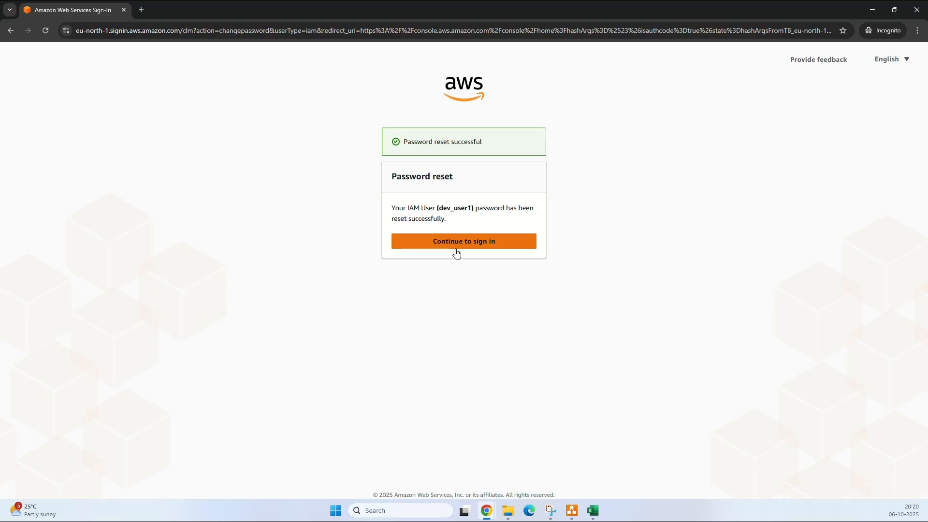
Step: Continue into the console as dev_user1 and open the S3 bucket list to check its access
left_click(459, 243)
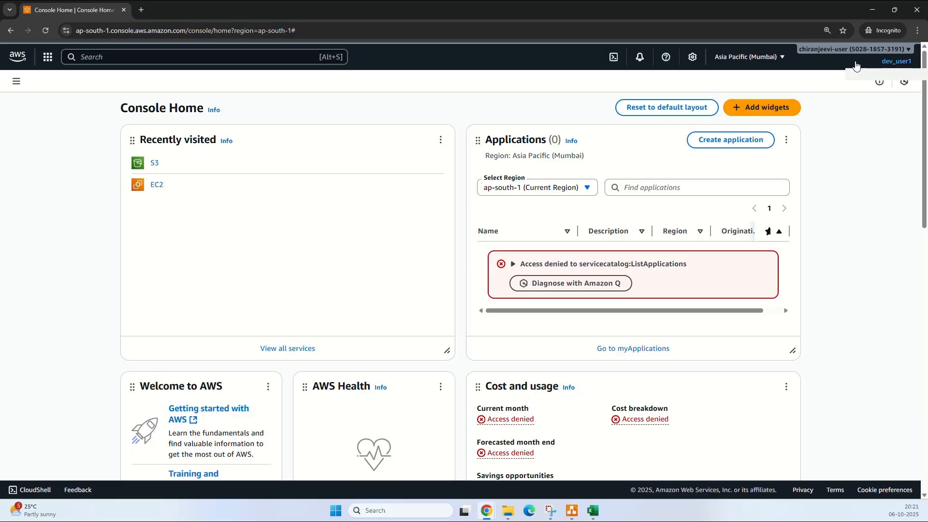
left_click(156, 165)
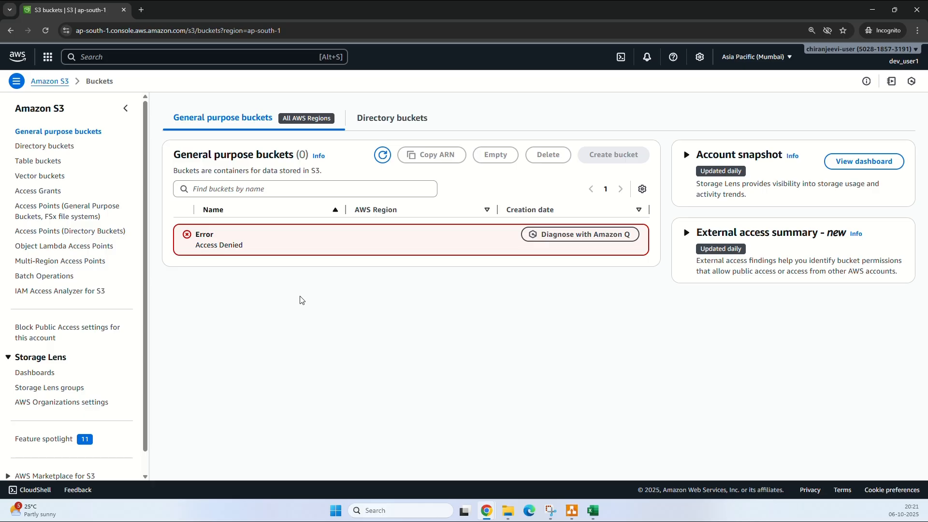
Step: Switch back to the administrator's browser session and open dev_user1's details in IAM
key("alt+Tab")
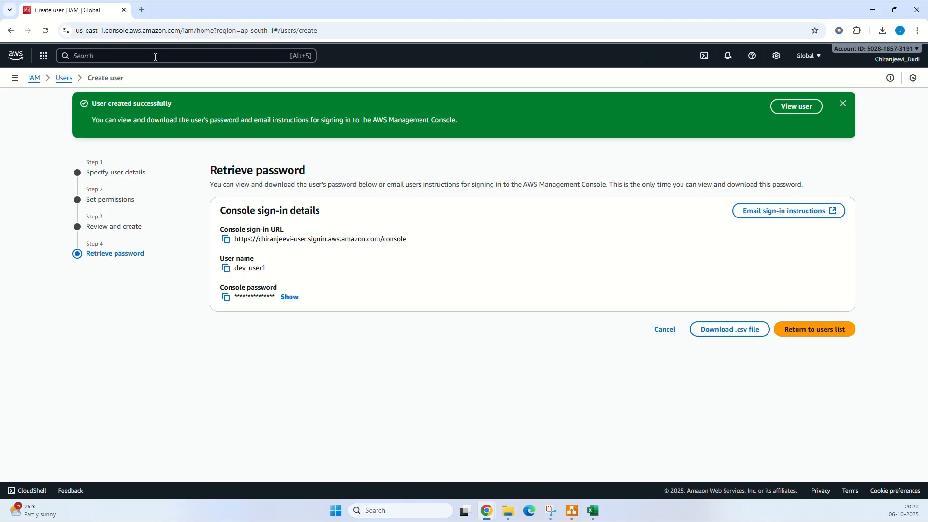
left_click(34, 79)
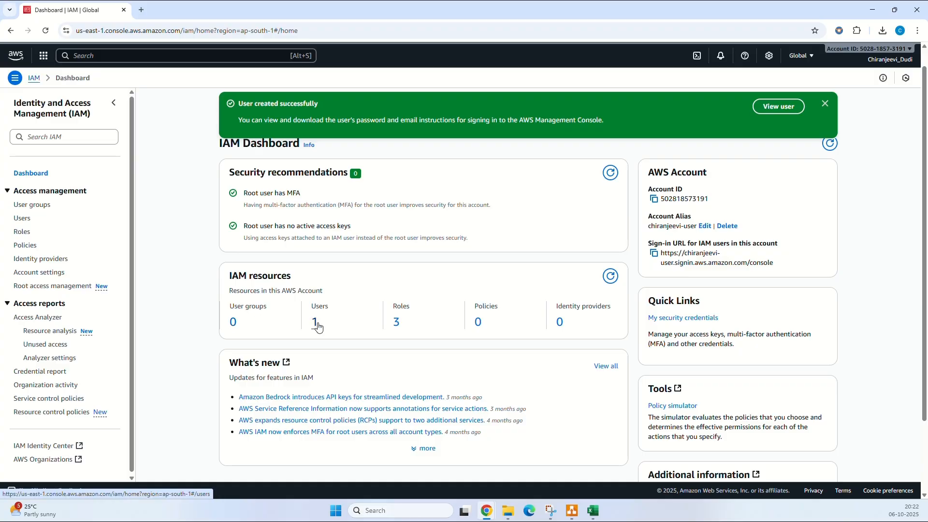
left_click(22, 218)
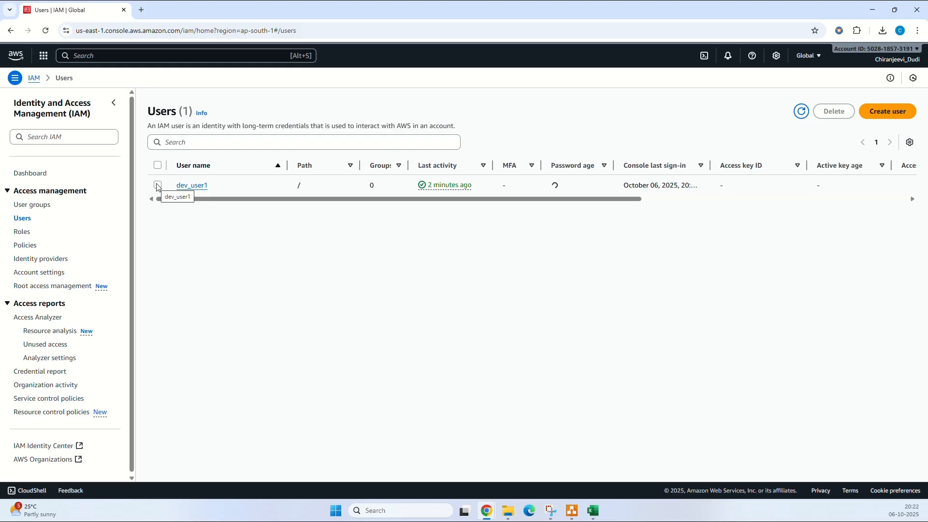
left_click(188, 188)
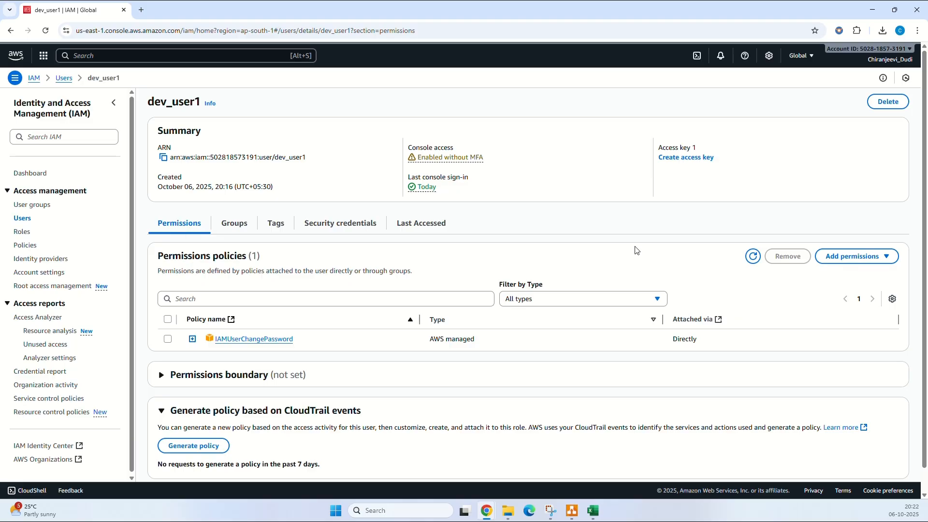
Step: Attach the AmazonS3ReadOnlyAccess policy directly to dev_user1
left_click(875, 259)
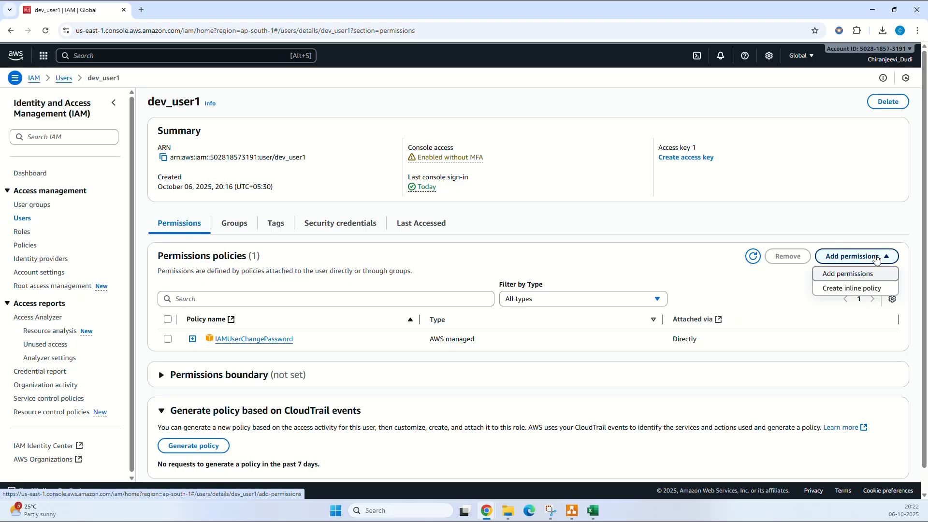
left_click(854, 275)
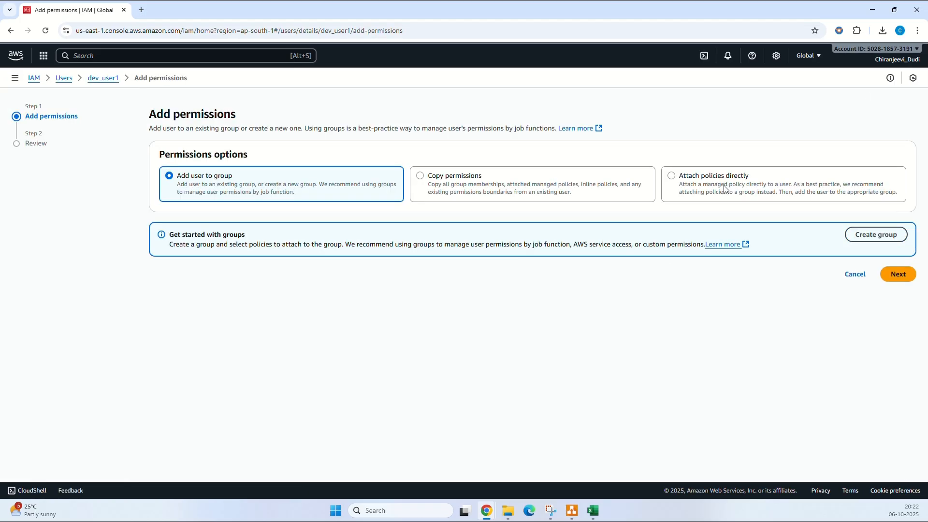
left_click(725, 188)
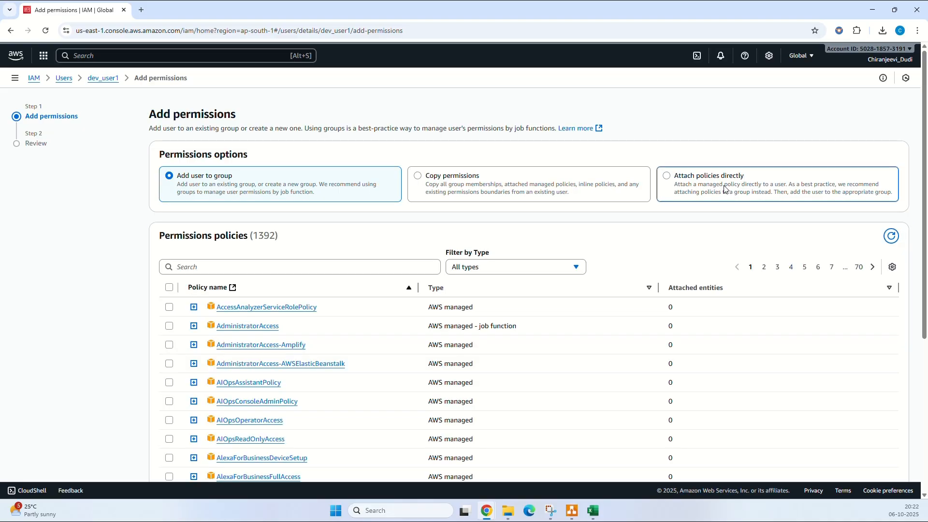
left_click(316, 263)
type("s3")
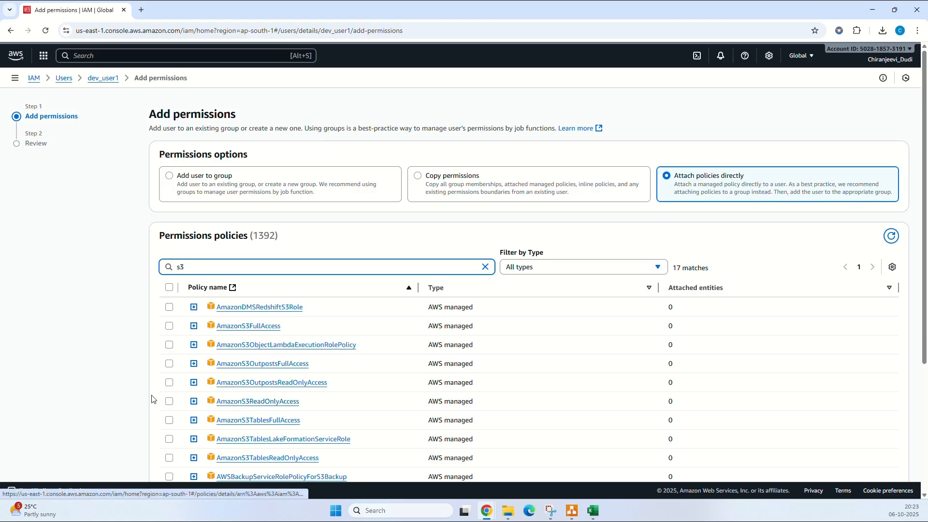
left_click(170, 401)
scroll(305, 389, "down", 1)
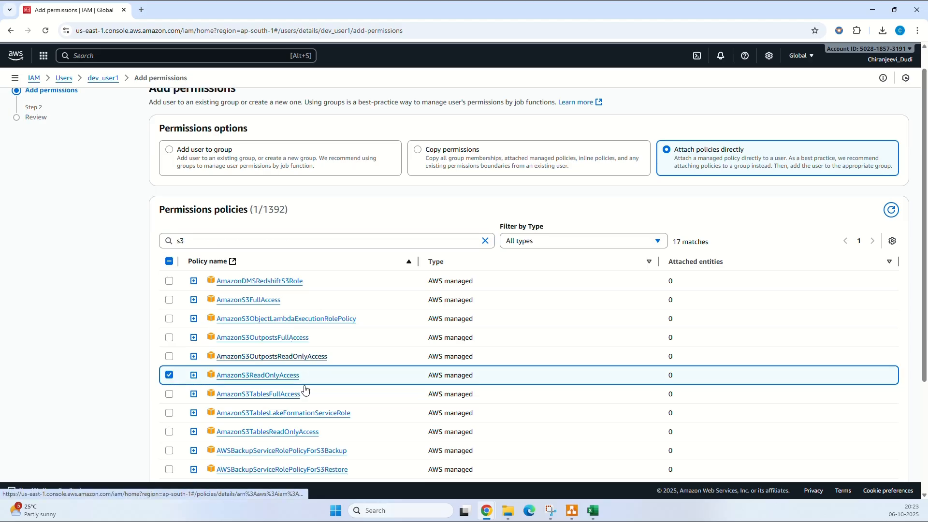
scroll(305, 390, "down", 3)
left_click(897, 457)
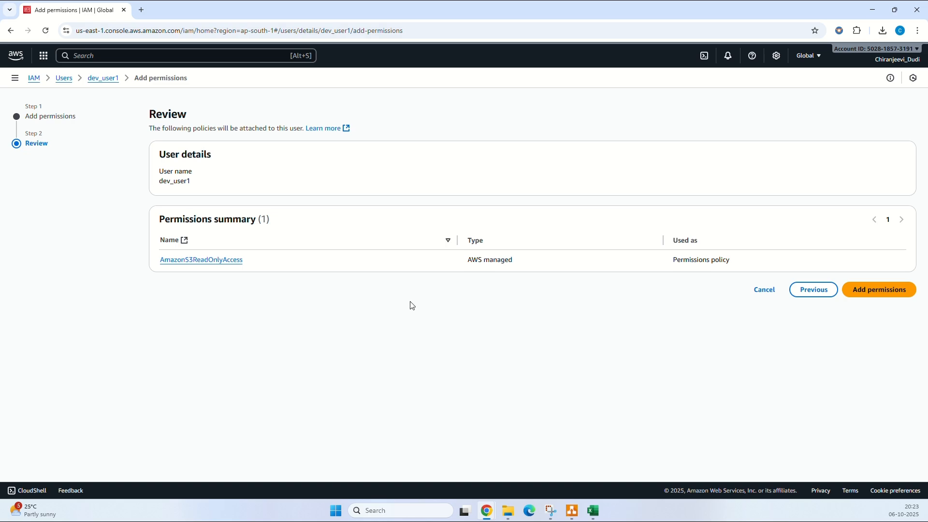
left_click(878, 290)
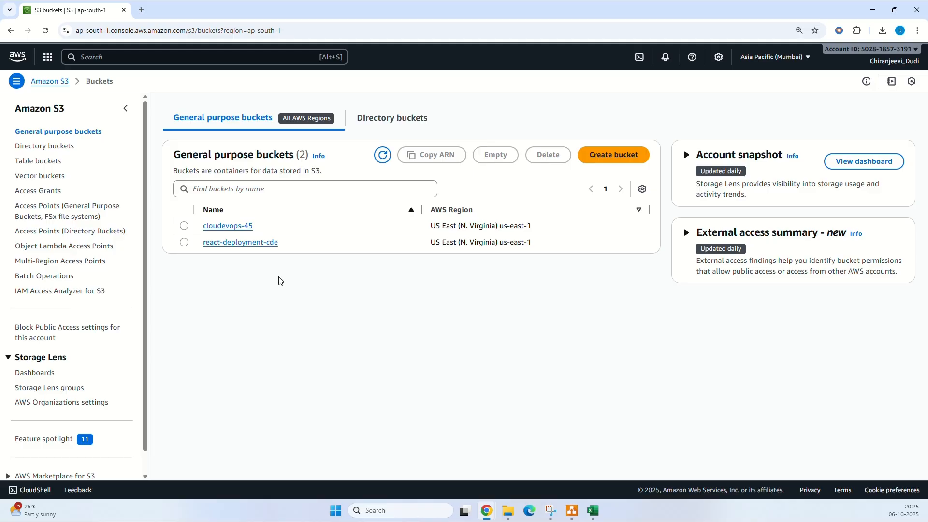
Step: Switch to dev_user1's incognito session and reload the S3 bucket list to check the new access
key("alt+Tab")
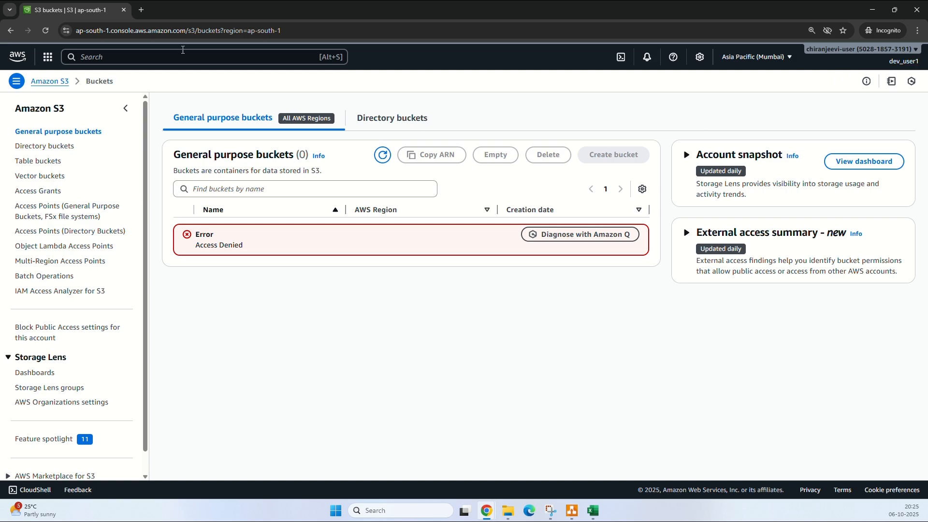
left_click(47, 33)
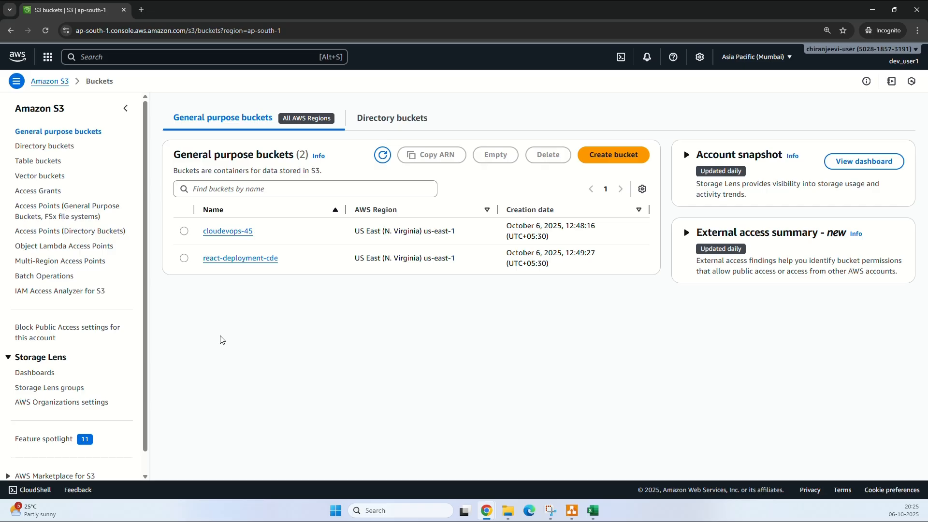
Step: Open the running instances list in EC2 as dev_user1 to check its access there
left_click(129, 58)
type("ec2")
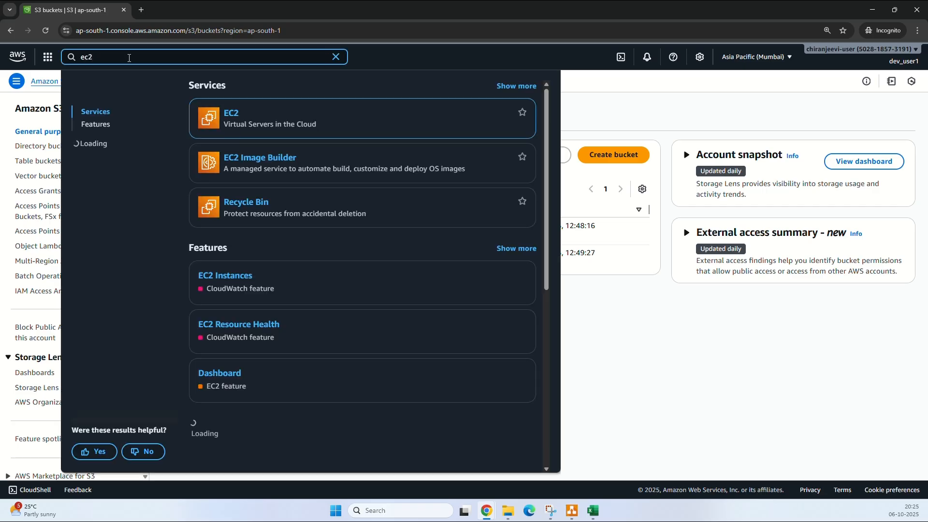
key("Return")
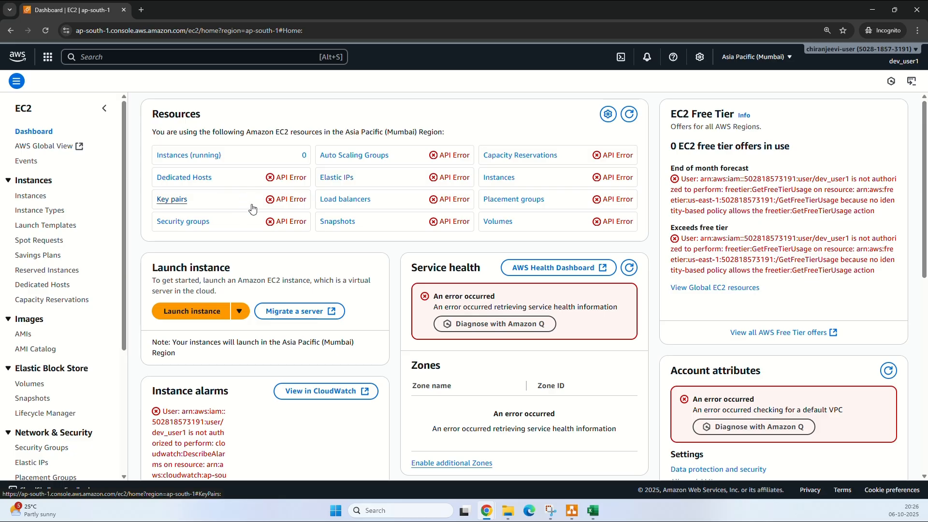
left_click(188, 155)
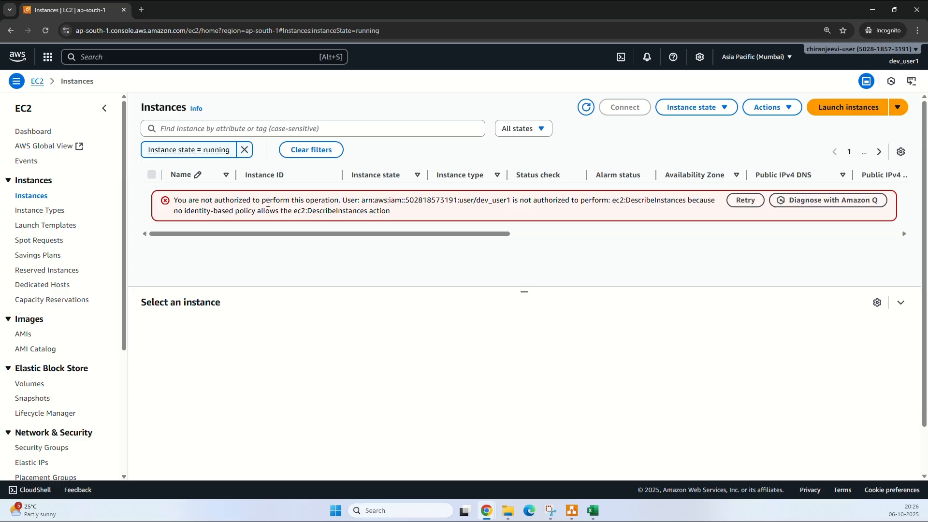
Step: Switch to the AWS IAM overview diagram in draw.io
key("alt+Tab")
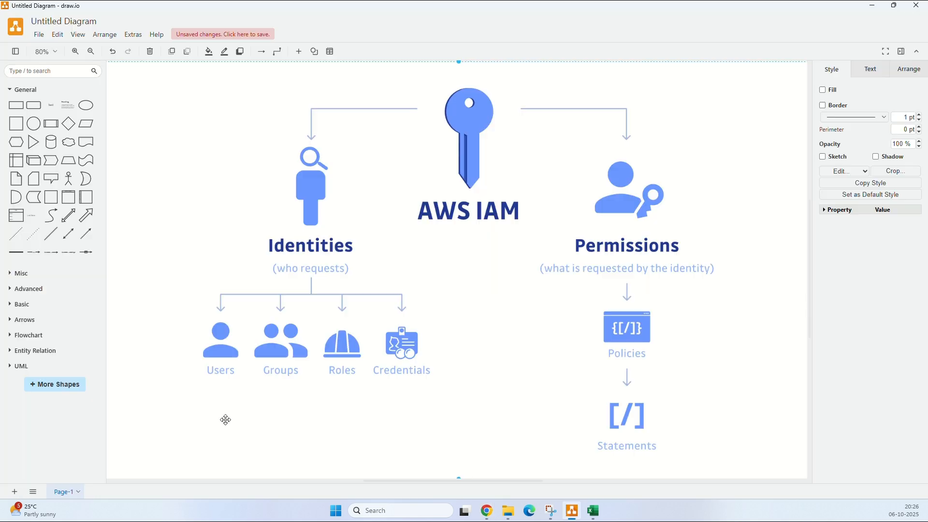